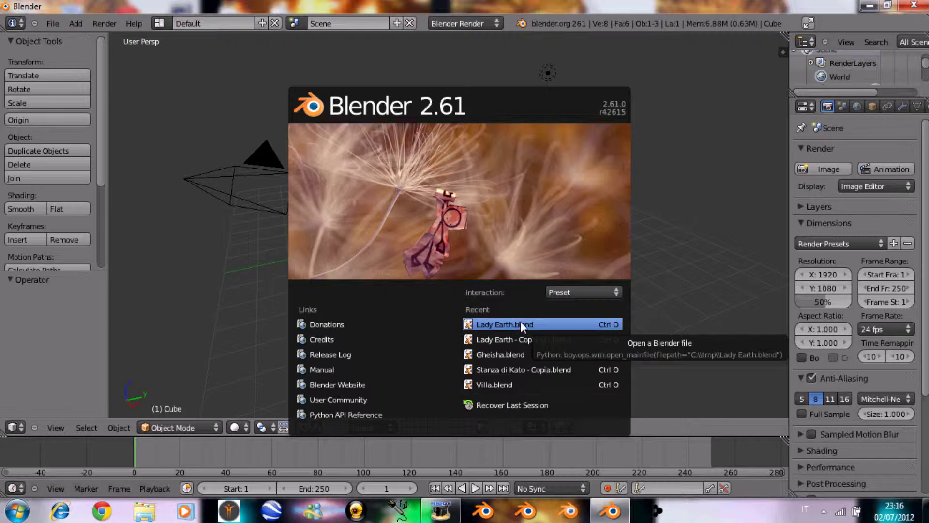
# Step: Open Lady Earth.blend from the splash screen's Recent files list
pyautogui.click(517, 325)
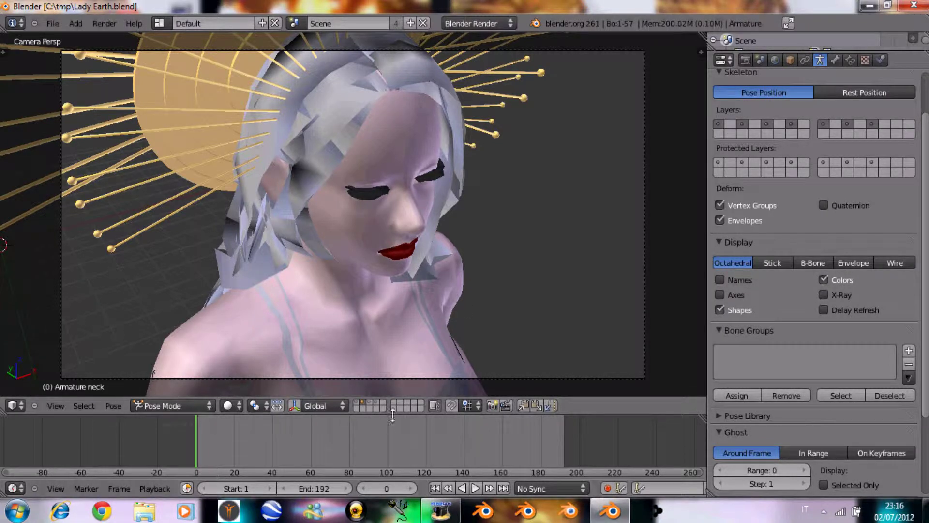
# Step: Enable the room layer plus the character's layer, and orbit around the figure
pyautogui.click(354, 404)
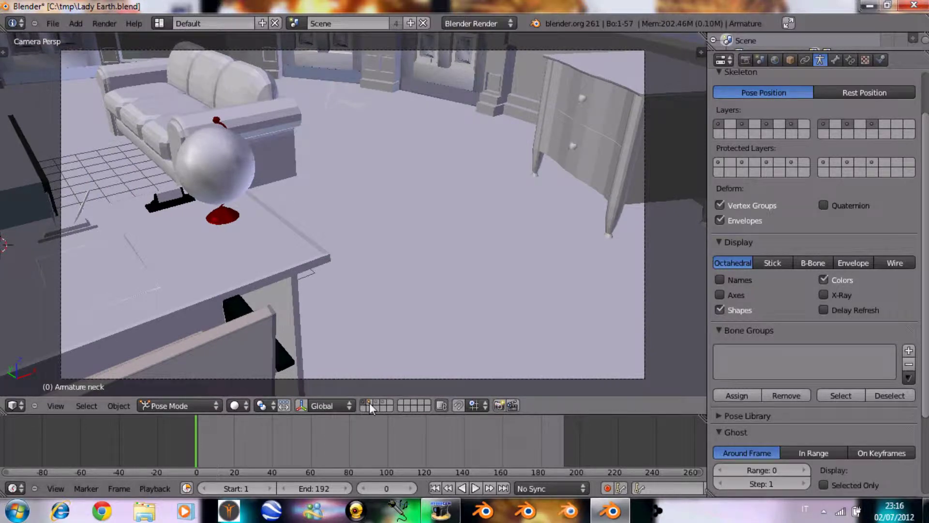
pyautogui.keyDown('shift'); pyautogui.click(371, 404); pyautogui.keyUp('shift')
pyautogui.moveTo(406, 242)
pyautogui.mouseDown(button='middle')
pyautogui.moveTo(360, 185)
pyautogui.moveTo(360, 207)
pyautogui.mouseUp(button='middle')
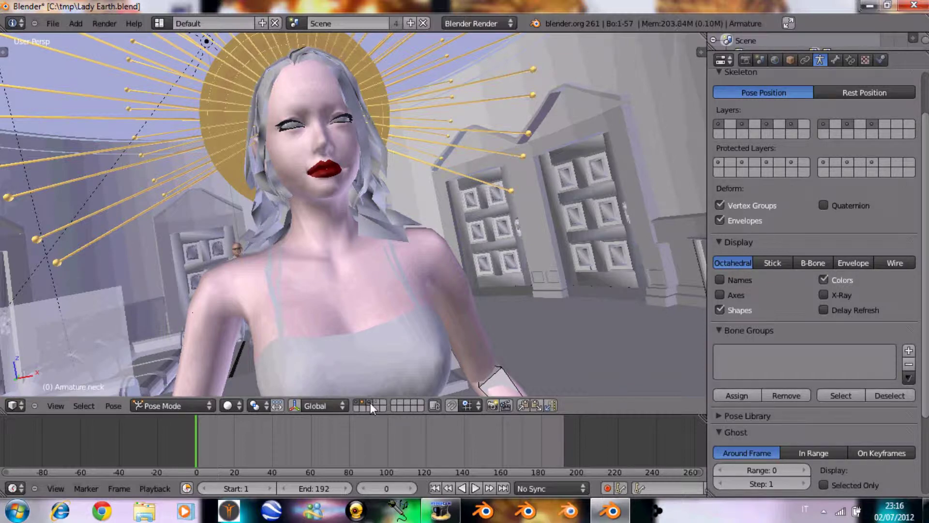
pyautogui.press('KP_4')
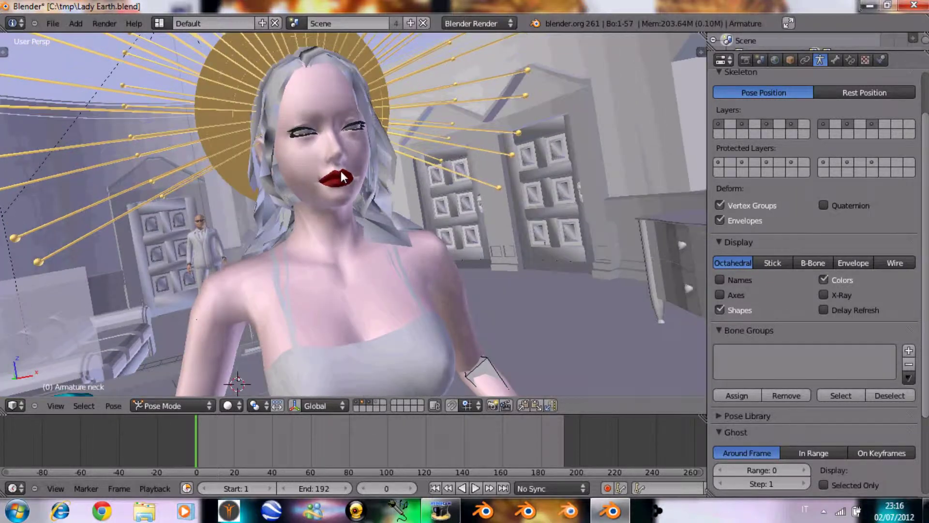
# Step: Select the body mesh, hide the room layer and switch to wireframe display
pyautogui.rightClick(420, 104)
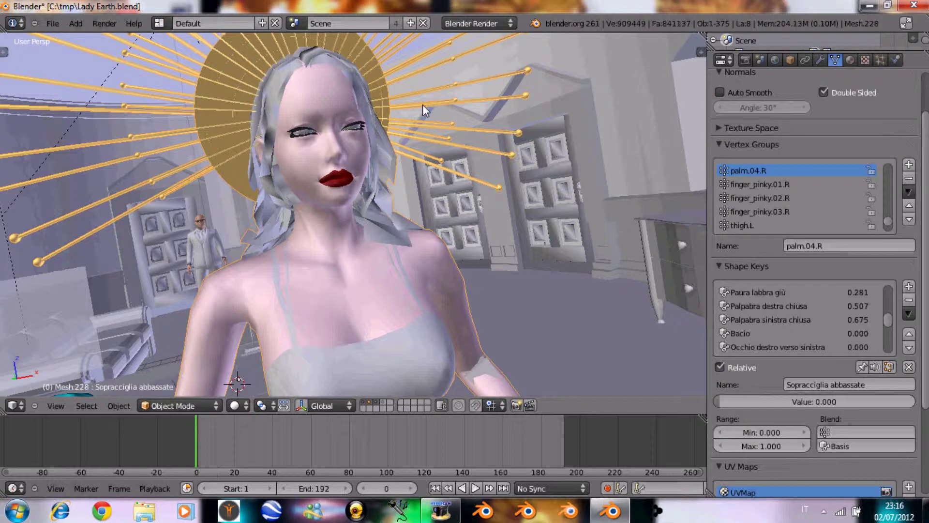
pyautogui.click(367, 402)
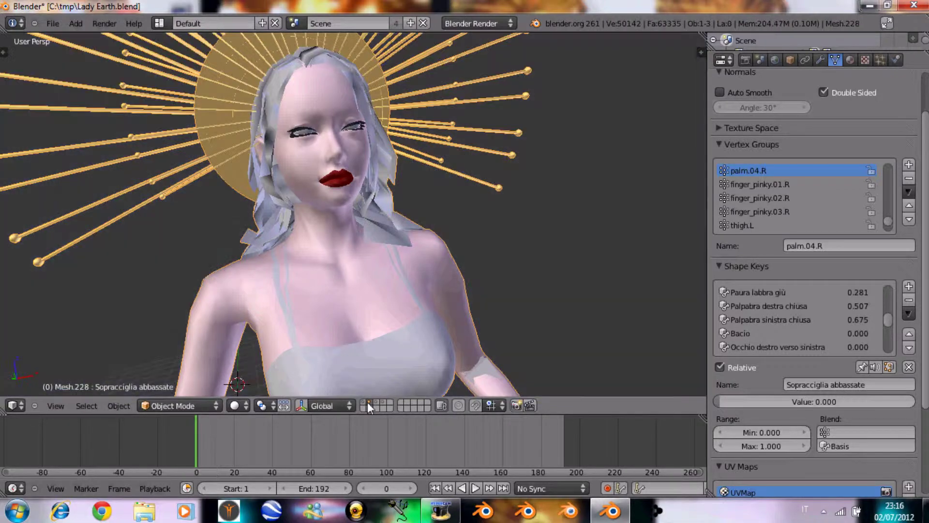
pyautogui.press('z')
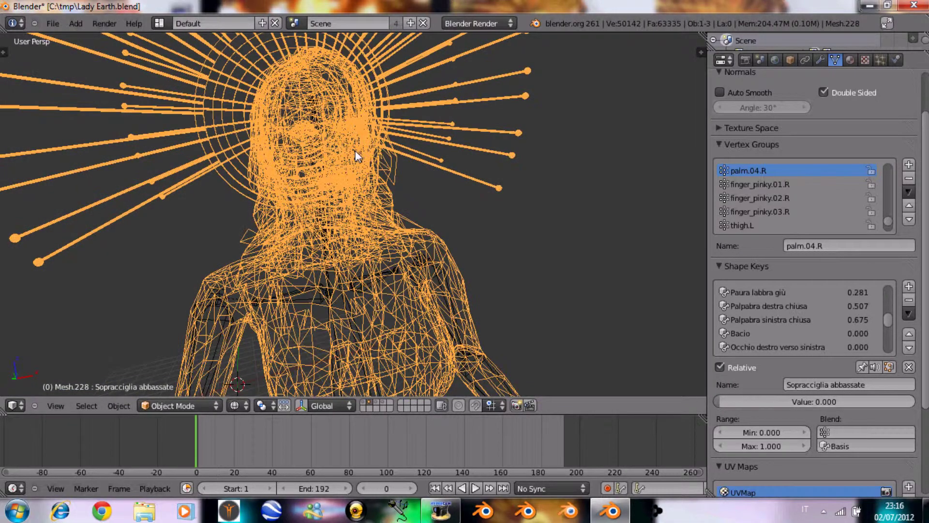
# Step: Select the armature and switch it to Object Mode
pyautogui.rightClick(305, 134)
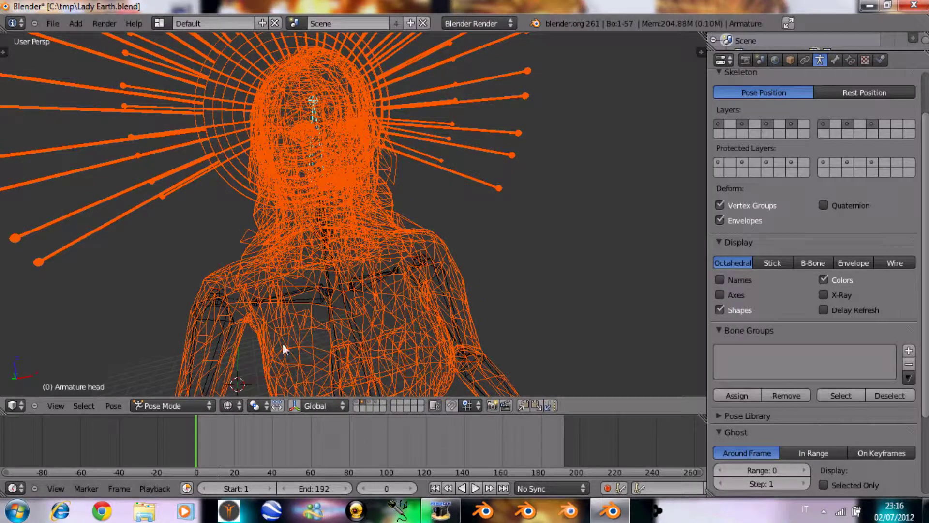
pyautogui.click(165, 405)
pyautogui.click(167, 390)
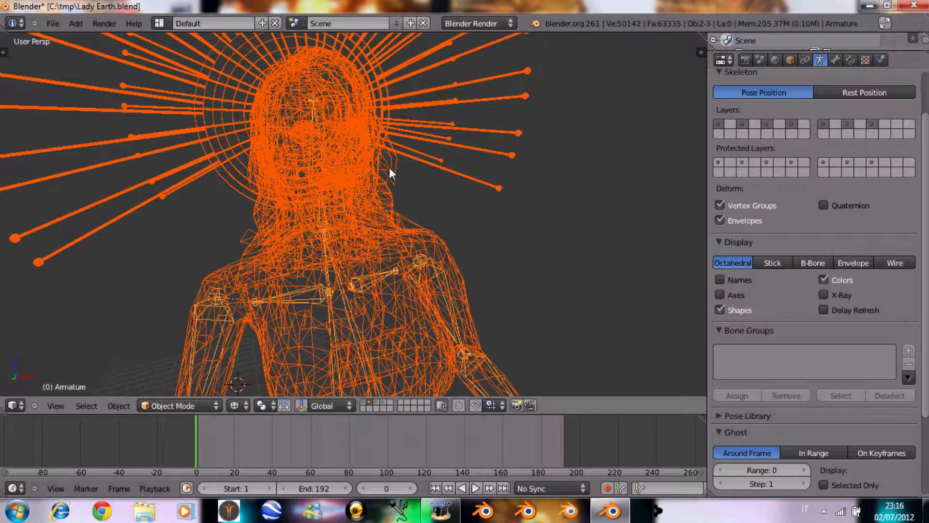
# Step: Return to solid display, move the selection to another layer, and show all layers
pyautogui.press('z')
pyautogui.press('m')
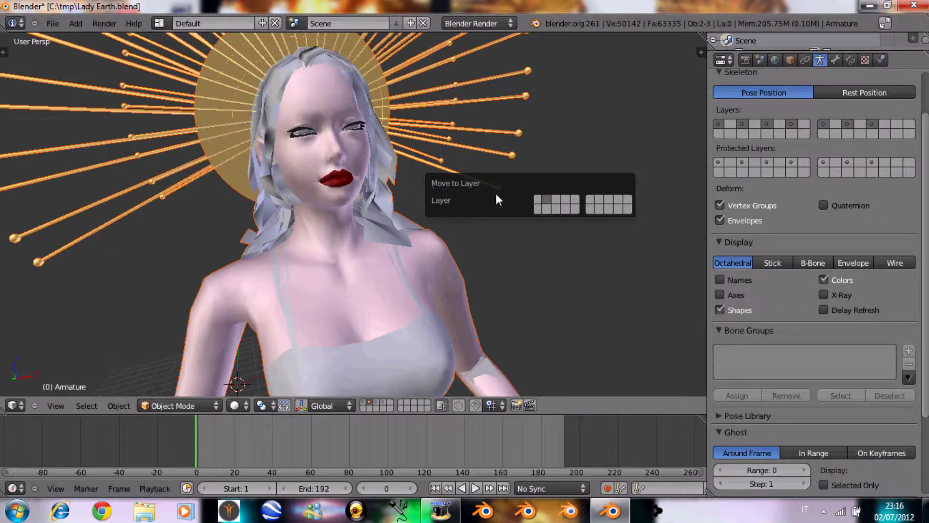
pyautogui.click(538, 199)
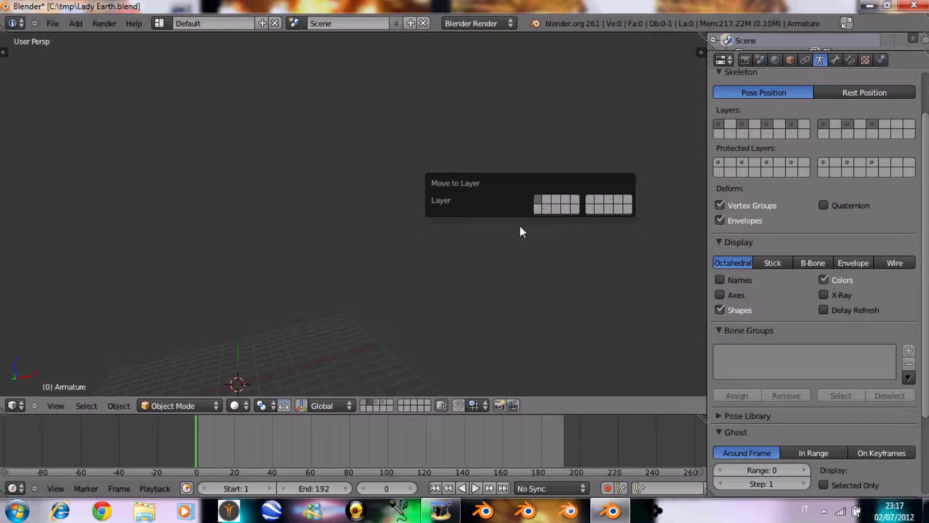
pyautogui.click(363, 402)
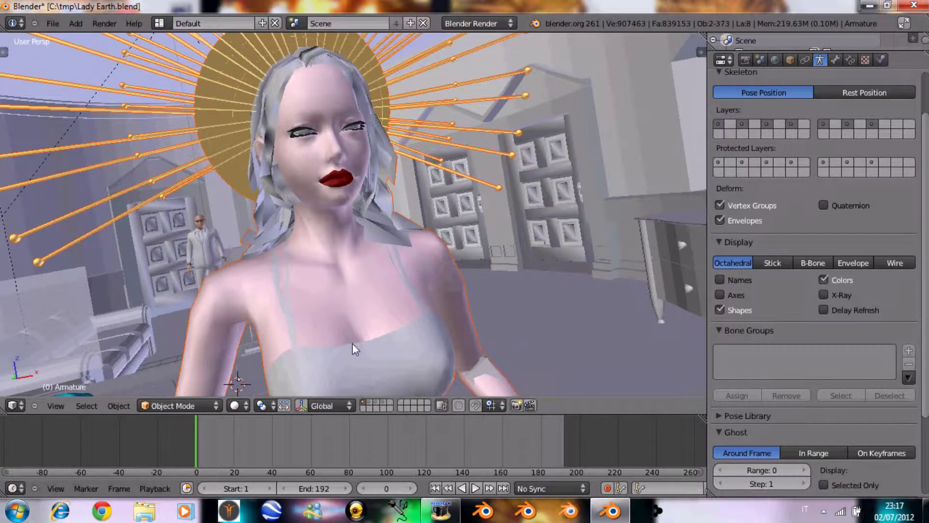
pyautogui.moveTo(352, 343)
pyautogui.mouseDown(button='middle')
pyautogui.moveTo(409, 177)
pyautogui.moveTo(414, 229)
pyautogui.mouseUp(button='middle')
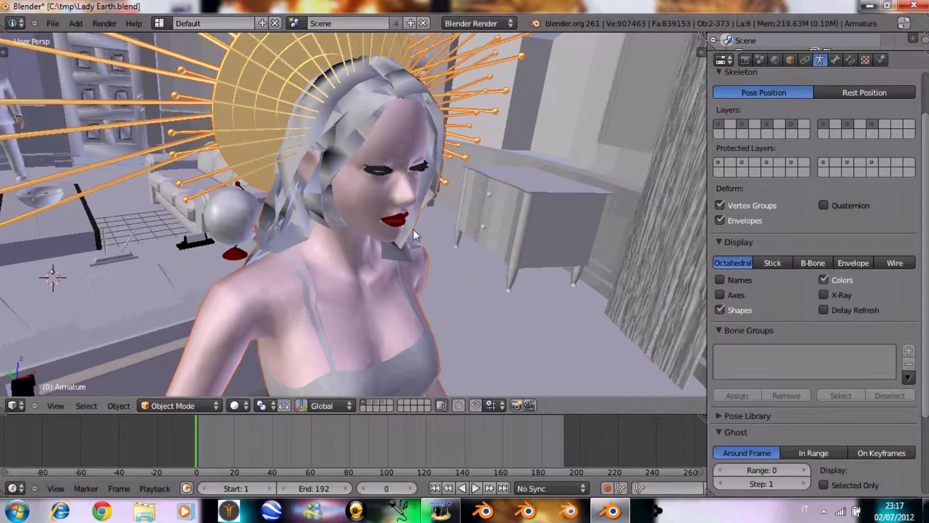
# Step: Move the character and halo to a separate layer, show it, and view through the camera
pyautogui.press('m')
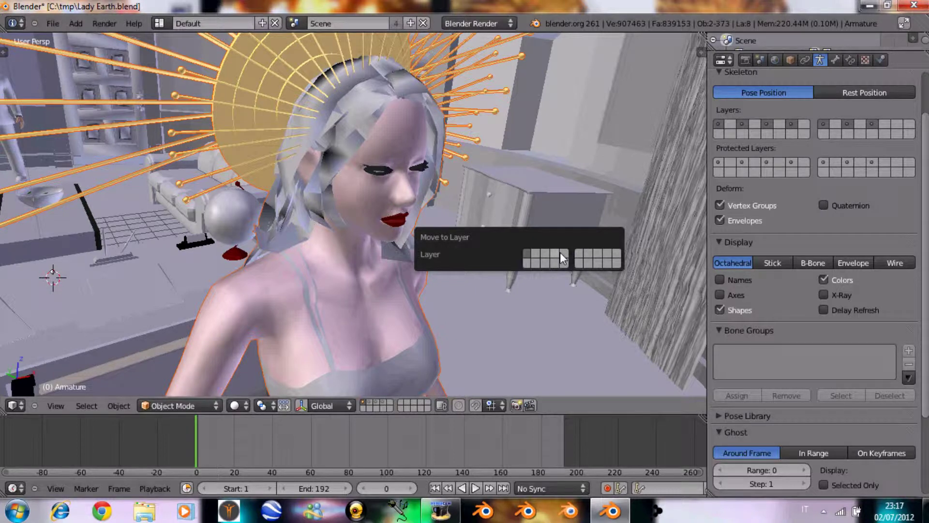
pyautogui.press('2')
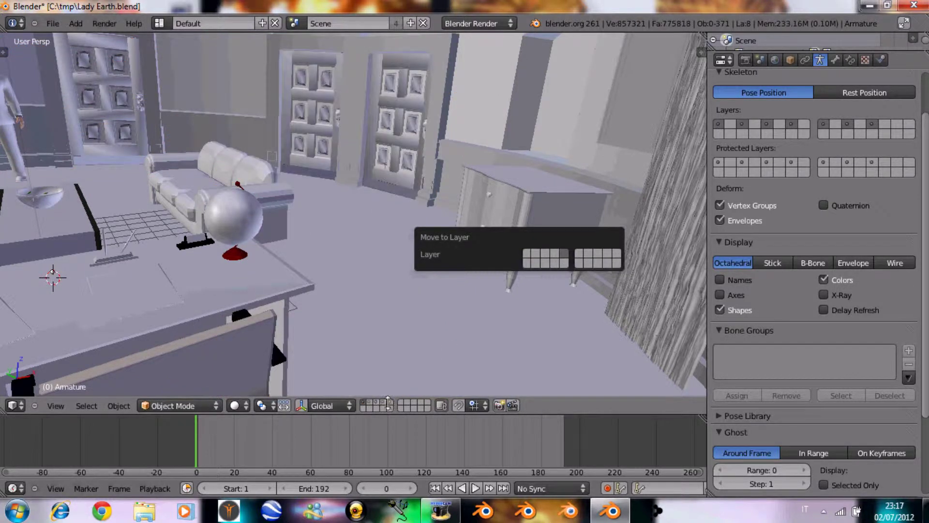
pyautogui.click(390, 400)
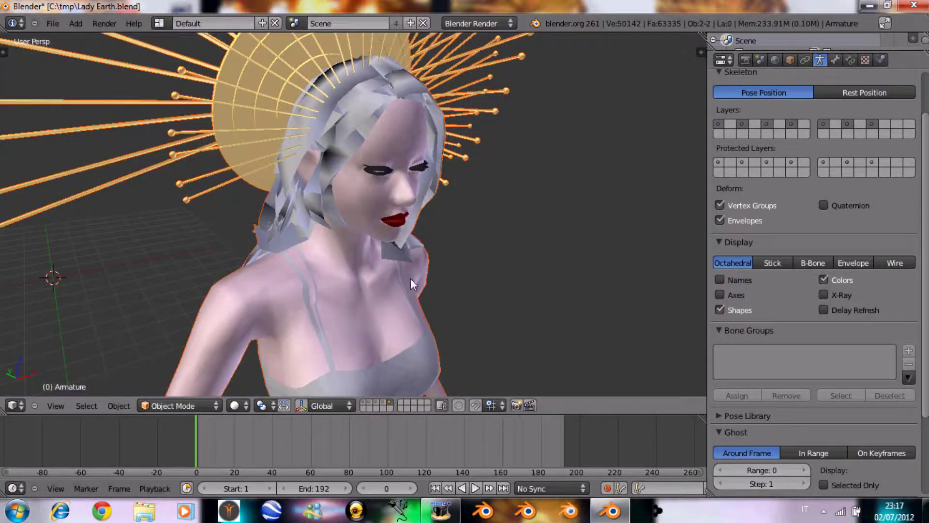
pyautogui.press('m')
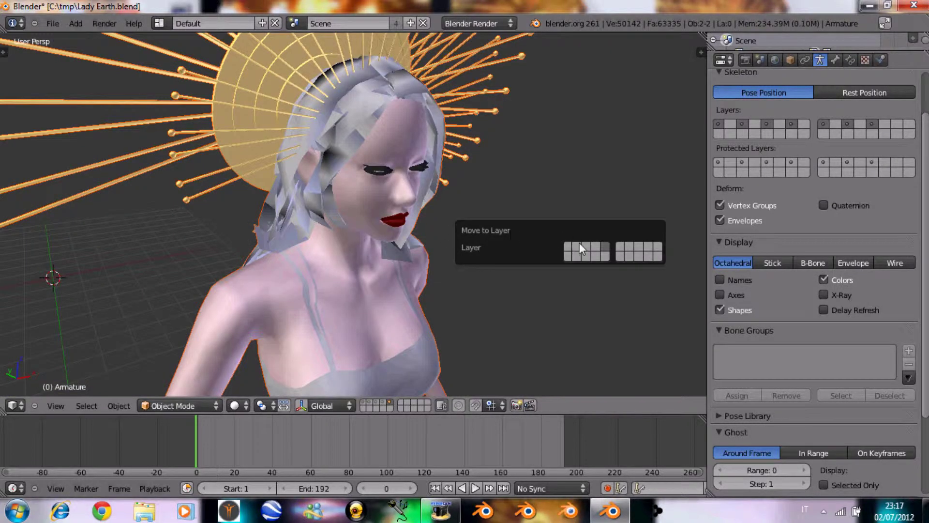
pyautogui.click(577, 246)
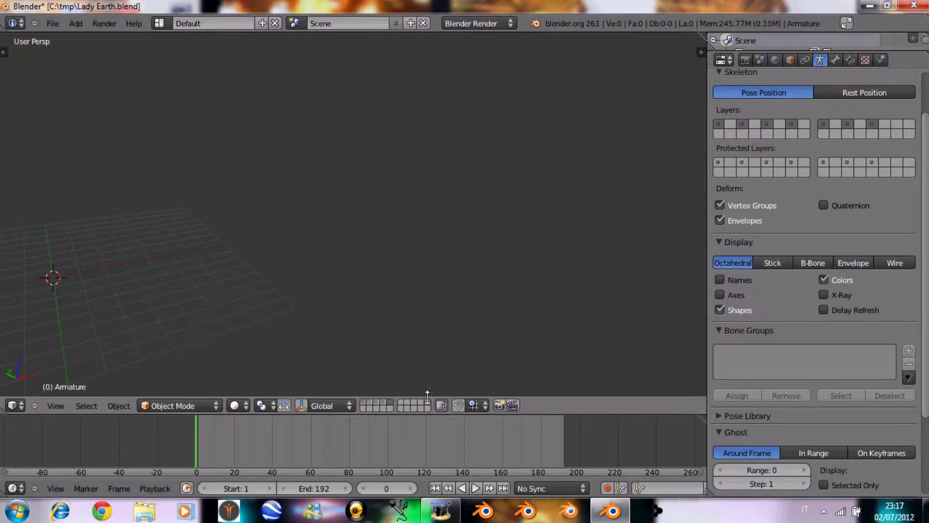
pyautogui.click(370, 403)
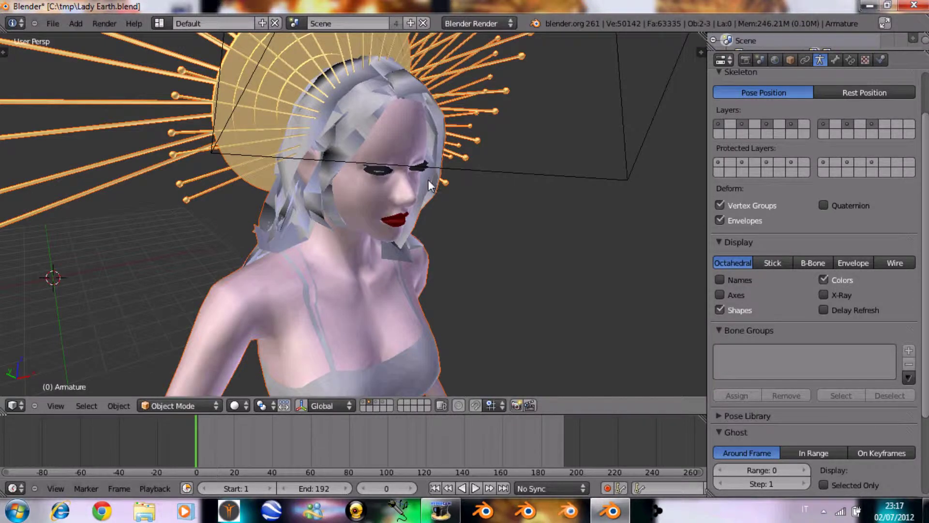
pyautogui.press('KP_0')
# Step: Deselect everything, orbit toward the face and select the armature
pyautogui.press('a')
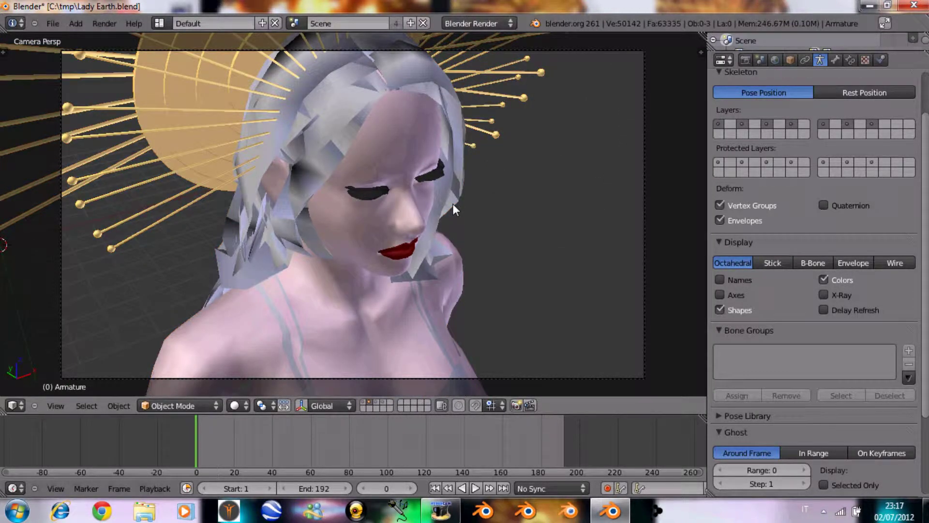
pyautogui.press('z')
pyautogui.press('z')
pyautogui.moveTo(346, 237)
pyautogui.mouseDown(button='middle')
pyautogui.moveTo(281, 193)
pyautogui.moveTo(329, 187)
pyautogui.moveTo(346, 212)
pyautogui.moveTo(371, 190)
pyautogui.mouseUp(button='middle')
pyautogui.scroll(2, 267, 196)
pyautogui.press('z')
pyautogui.rightClick(371, 188)
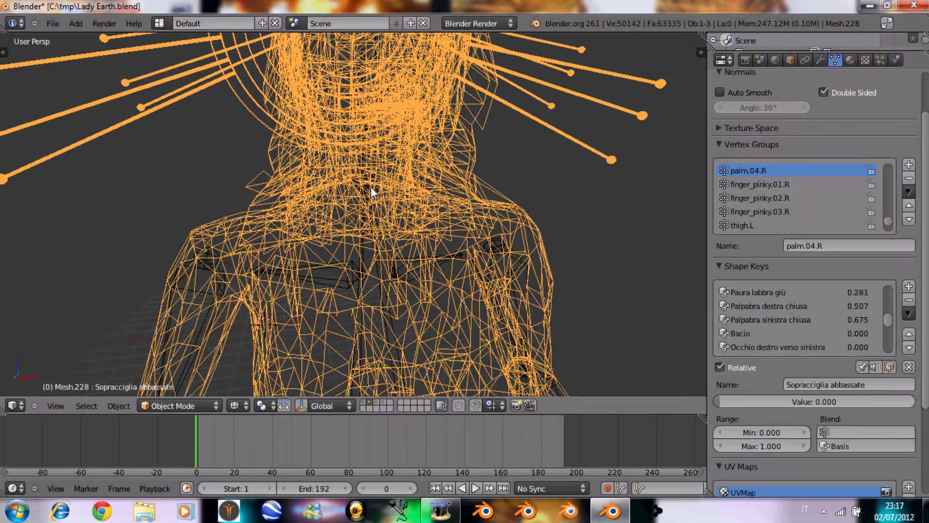
# Step: Pan and zoom the view down over the character's legs and feet
pyautogui.scroll(-6, 371, 190)
pyautogui.moveTo(364, 222)
pyautogui.mouseDown(button='middle')
pyautogui.moveTo(375, 241)
pyautogui.moveTo(360, 130)
pyautogui.mouseUp(button='middle')
pyautogui.scroll(4, 332, 277)
pyautogui.moveTo(332, 278)
pyautogui.keyDown('shift'); pyautogui.mouseDown(button='middle')
pyautogui.moveTo(410, 223)
pyautogui.moveTo(406, 298)
pyautogui.moveTo(280, 188)
pyautogui.moveTo(304, 104)
pyautogui.moveTo(363, 211)
pyautogui.moveTo(315, 187)
pyautogui.moveTo(406, 223)
pyautogui.moveTo(369, 167)
pyautogui.moveTo(411, 201)
pyautogui.moveTo(409, 288)
pyautogui.moveTo(448, 213)
pyautogui.moveTo(346, 200)
pyautogui.moveTo(312, 250)
pyautogui.moveTo(356, 253)
pyautogui.moveTo(420, 223)
pyautogui.moveTo(338, 238)
pyautogui.moveTo(274, 232)
pyautogui.moveTo(404, 215)
pyautogui.mouseUp(button='middle'); pyautogui.keyUp('shift')
pyautogui.scroll(3, 327, 216)
pyautogui.scroll(-3, 366, 218)
pyautogui.scroll(-3, 365, 217)
pyautogui.scroll(2, 382, 178)
# Step: Orbit around the armature in wireframe, then return to the solid camera view
pyautogui.press('z')
pyautogui.press('z')
pyautogui.moveTo(392, 169); pyautogui.dragTo(373, 184, button='middle')
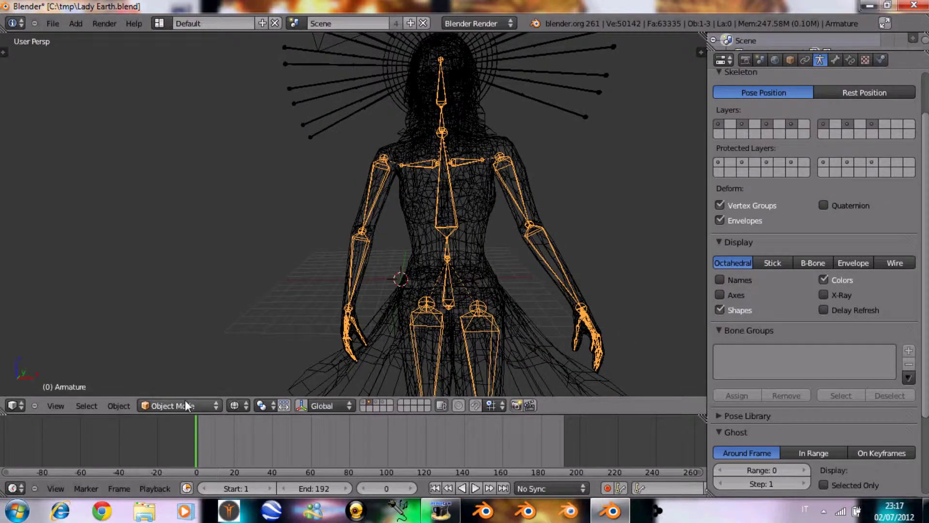
pyautogui.moveTo(293, 336)
pyautogui.mouseDown(button='middle')
pyautogui.moveTo(330, 234)
pyautogui.moveTo(306, 220)
pyautogui.moveTo(377, 215)
pyautogui.moveTo(387, 230)
pyautogui.mouseUp(button='middle')
pyautogui.scroll(3, 387, 230)
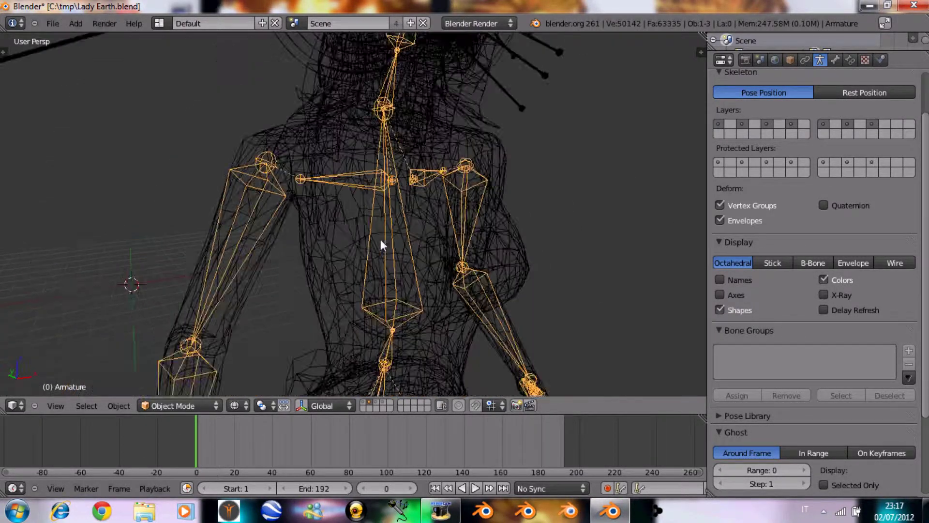
pyautogui.scroll(-3, 381, 234)
pyautogui.press('z')
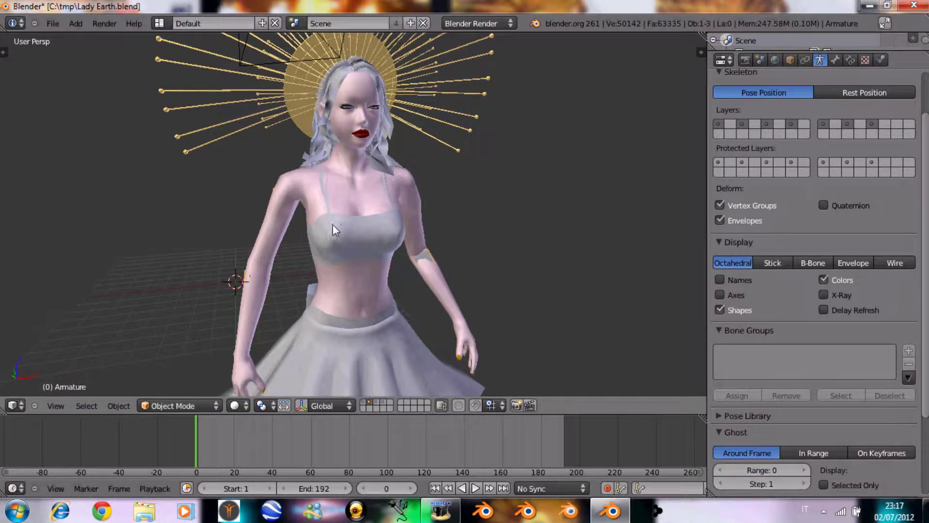
pyautogui.press('KP_0')
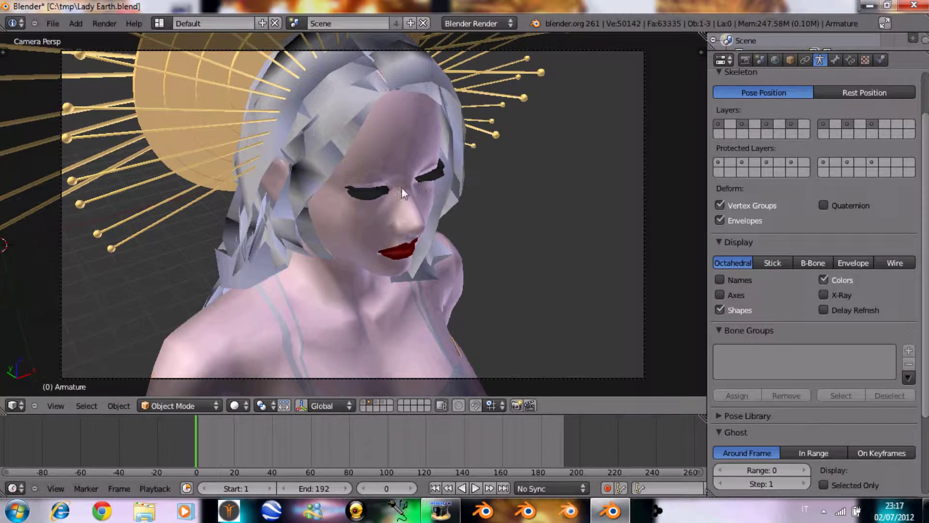
# Step: Reveal the bones in wireframe, orbit over the torso and arms, and return to camera view
pyautogui.press('z')
pyautogui.press('z')
pyautogui.press('z')
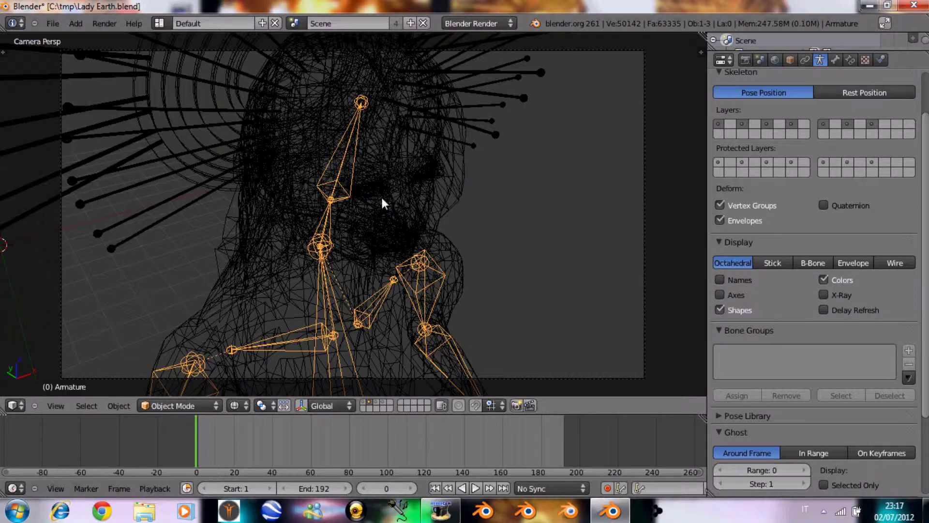
pyautogui.scroll(-2, 372, 219)
pyautogui.moveTo(369, 218); pyautogui.dragTo(332, 182, button='middle')
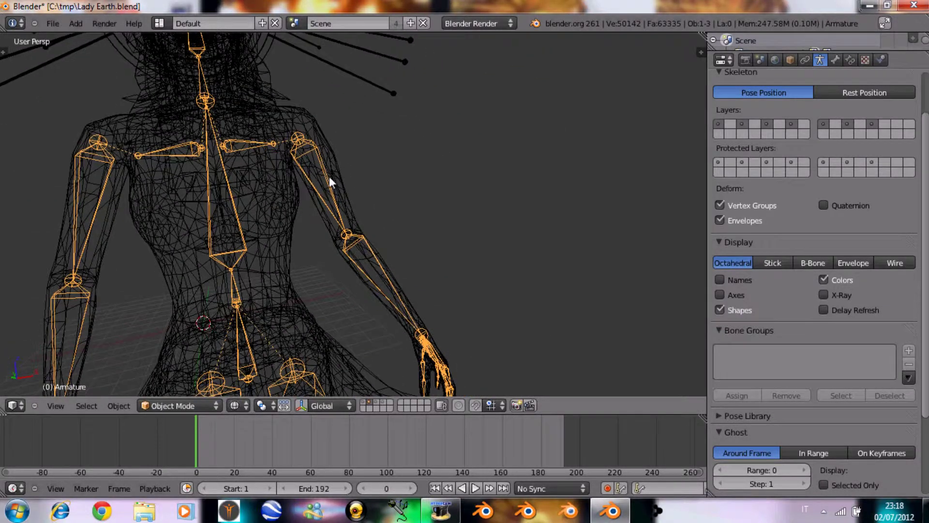
pyautogui.press('KP_0')
pyautogui.scroll(2, 275, 197)
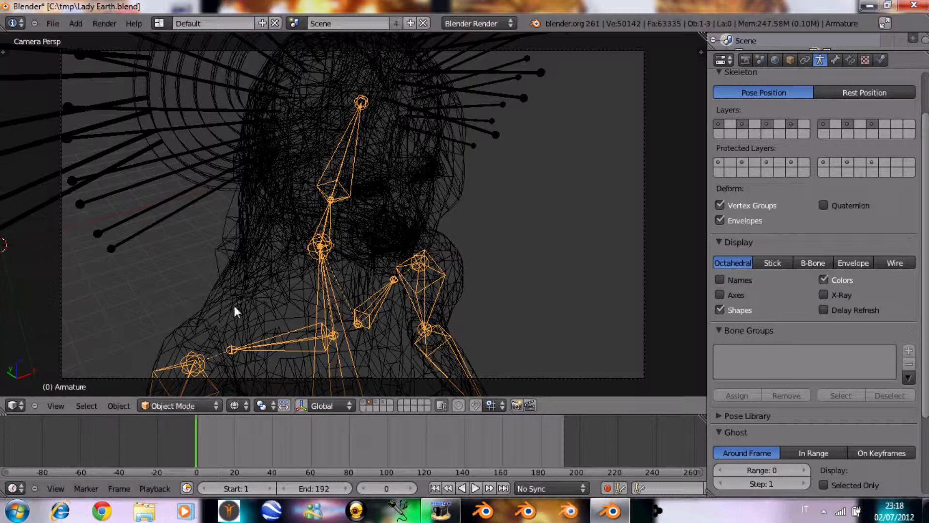
pyautogui.click(196, 405)
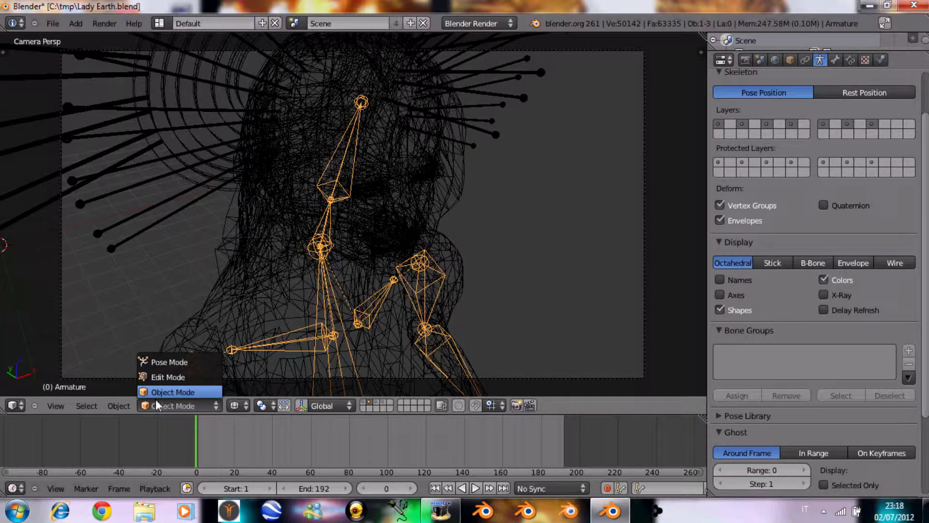
# Step: Switch the armature to Pose Mode and select all its bones
pyautogui.click(165, 362)
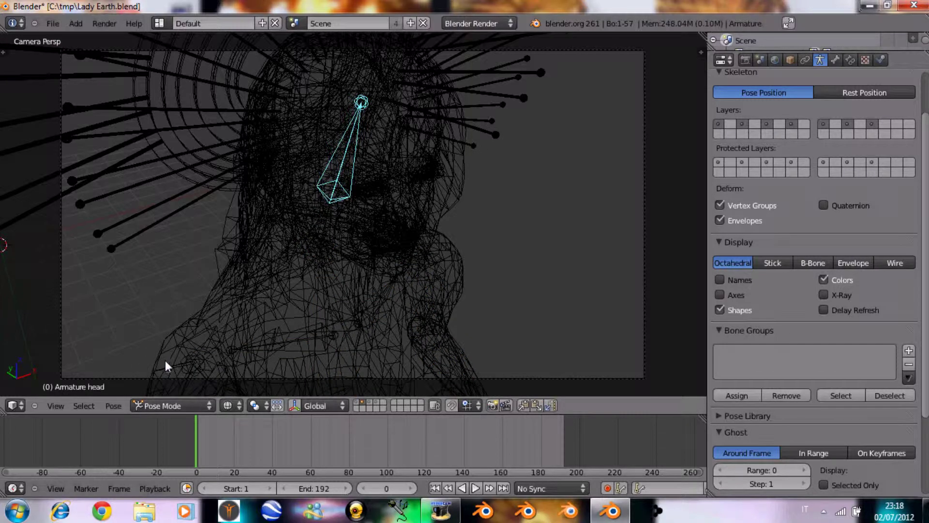
pyautogui.press('a')
pyautogui.press('a')
pyautogui.moveTo(351, 283)
pyautogui.mouseDown(button='middle')
pyautogui.moveTo(285, 248)
pyautogui.moveTo(211, 233)
pyautogui.moveTo(287, 234)
pyautogui.moveTo(247, 247)
pyautogui.moveTo(318, 244)
pyautogui.moveTo(326, 273)
pyautogui.moveTo(318, 113)
pyautogui.mouseUp(button='middle')
pyautogui.moveTo(339, 175)
pyautogui.keyDown('shift'); pyautogui.mouseDown(button='middle')
pyautogui.moveTo(288, 174)
pyautogui.moveTo(295, 32)
pyautogui.mouseUp(button='middle'); pyautogui.keyUp('shift')
# Step: Close in on the upper torso, then return to Object Mode and select the body mesh
pyautogui.moveTo(315, 219)
pyautogui.mouseDown(button='middle')
pyautogui.moveTo(322, 108)
pyautogui.moveTo(283, 176)
pyautogui.moveTo(319, 313)
pyautogui.moveTo(301, 201)
pyautogui.mouseUp(button='middle')
pyautogui.moveTo(312, 154)
pyautogui.mouseDown(button='middle')
pyautogui.moveTo(323, 204)
pyautogui.moveTo(242, 190)
pyautogui.moveTo(294, 172)
pyautogui.mouseUp(button='middle')
pyautogui.scroll(3, 291, 200)
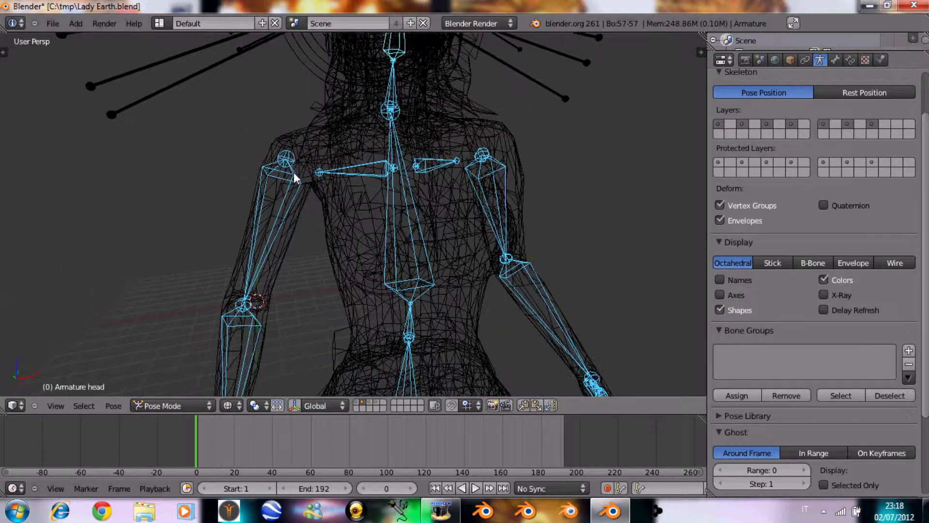
pyautogui.hotkey('ctrl', 'Tab')
pyautogui.rightClick(301, 134)
# Step: In wireframe, select the upper_arm.R bone in pose mode and centre the view on it
pyautogui.moveTo(301, 134); pyautogui.dragTo(291, 168, button='middle')
pyautogui.press('z')
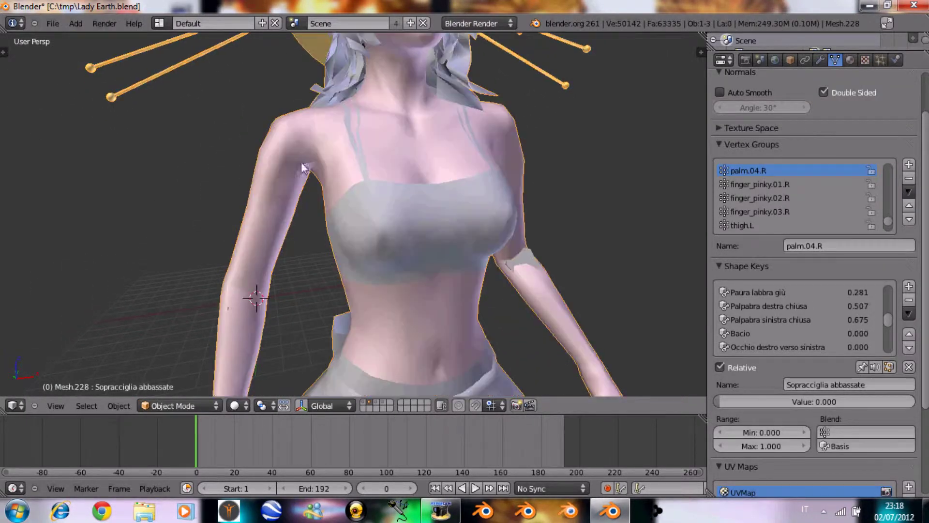
pyautogui.press('z')
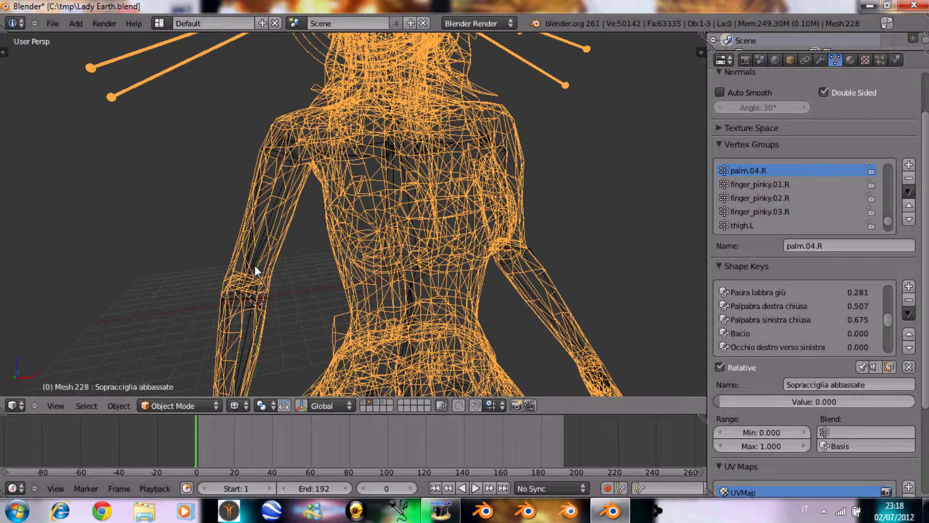
pyautogui.rightClick(267, 234)
pyautogui.hotkey('ctrl', 'Tab')
pyautogui.press('KP_Decimal')
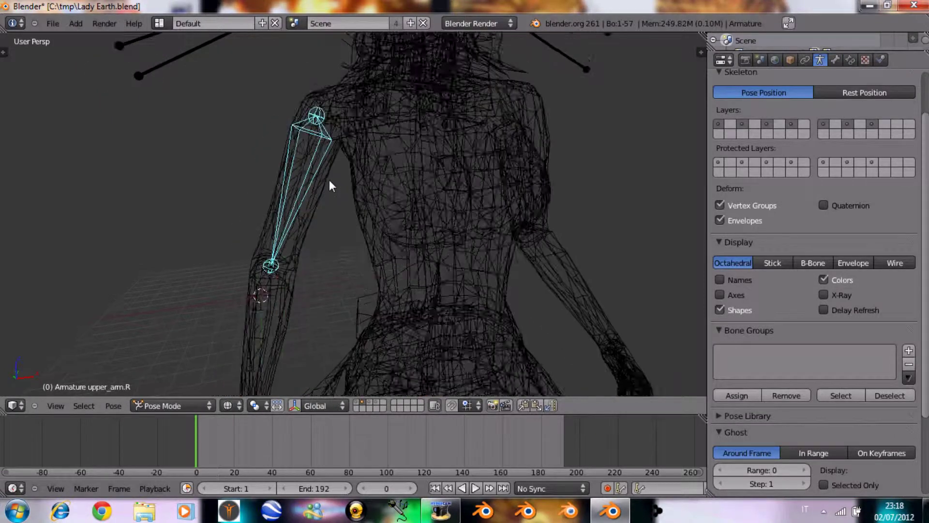
# Step: Reselect the body mesh, orbit up to the shoulder and enter Edit Mode
pyautogui.scroll(-5, 358, 204)
pyautogui.moveTo(360, 211); pyautogui.dragTo(385, 199, button='middle')
pyautogui.scroll(5, 372, 206)
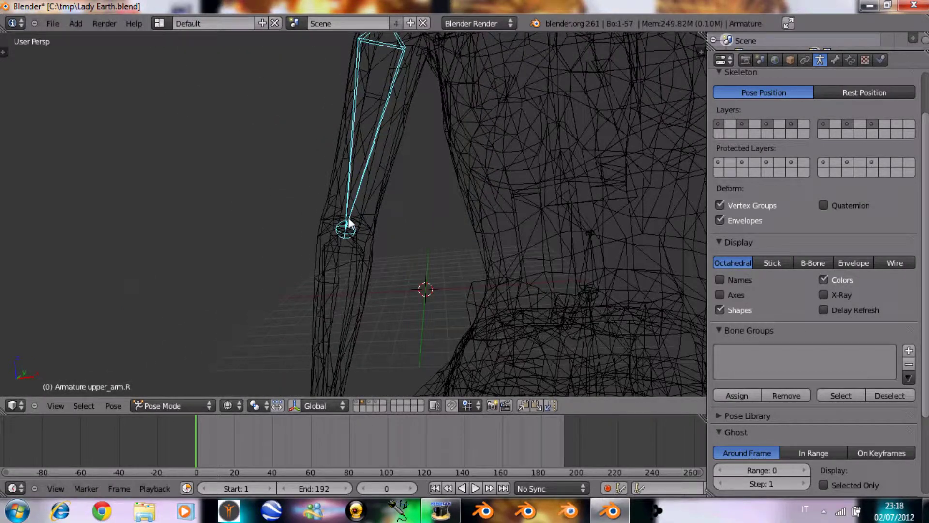
pyautogui.rightClick(379, 194)
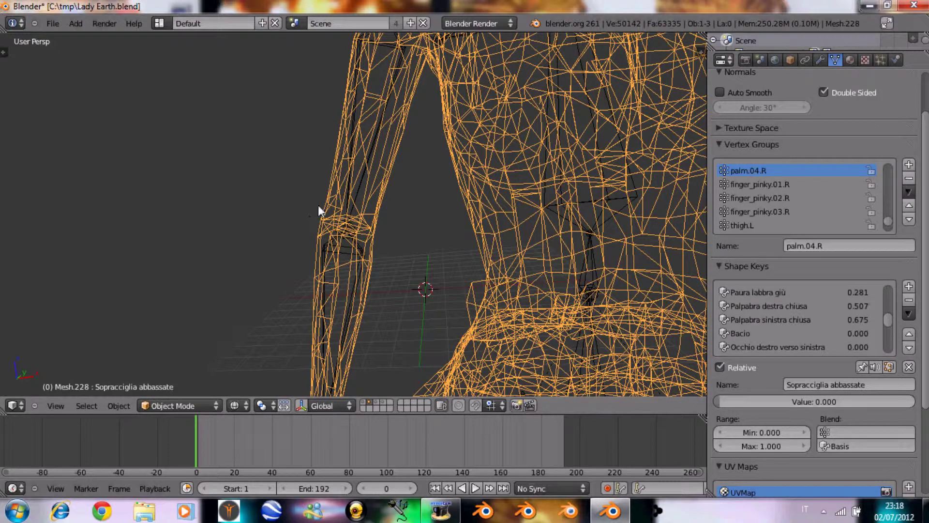
pyautogui.moveTo(368, 126)
pyautogui.mouseDown(button='middle')
pyautogui.moveTo(338, 285)
pyautogui.moveTo(312, 266)
pyautogui.mouseUp(button='middle')
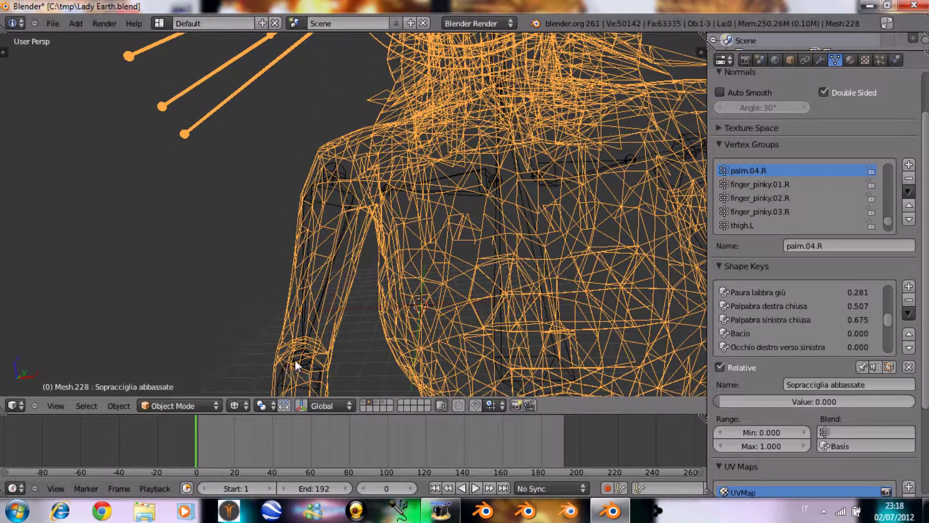
pyautogui.moveTo(340, 184); pyautogui.dragTo(346, 158, button='middle')
pyautogui.press('Tab')
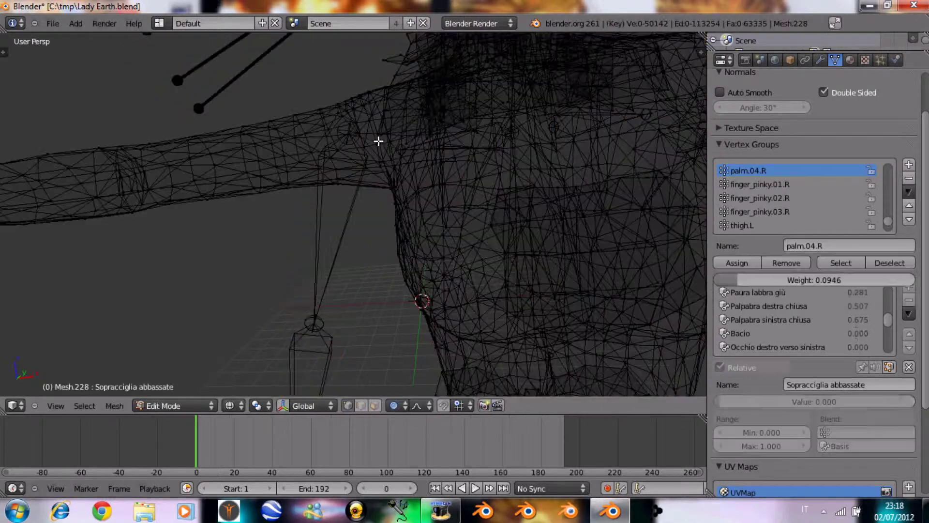
# Step: Inspect the arm and shoulder mesh in solid shading, then leave Edit Mode
pyautogui.press('z')
pyautogui.moveTo(294, 161); pyautogui.dragTo(416, 152, button='middle')
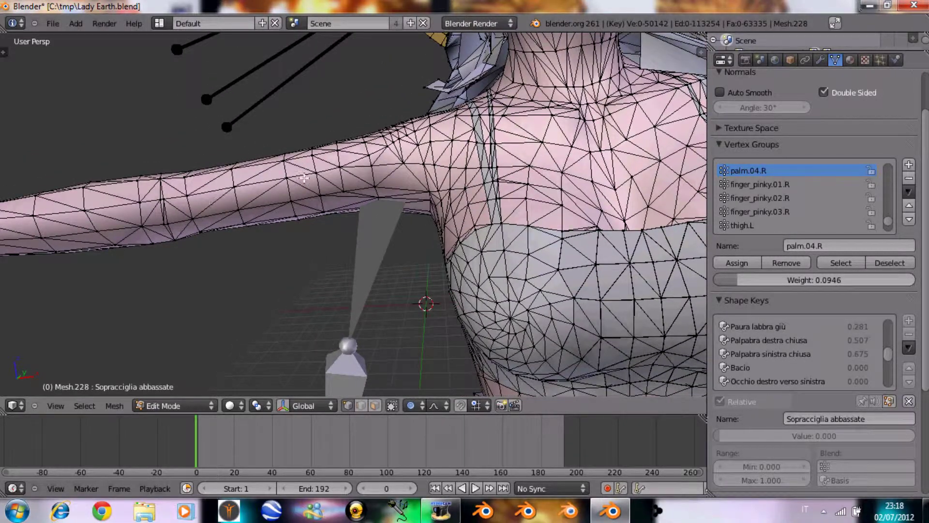
pyautogui.press('Tab')
# Step: In wireframe, select the upper_arm.R bone and show its Bone properties
pyautogui.moveTo(379, 245); pyautogui.dragTo(375, 221, button='middle')
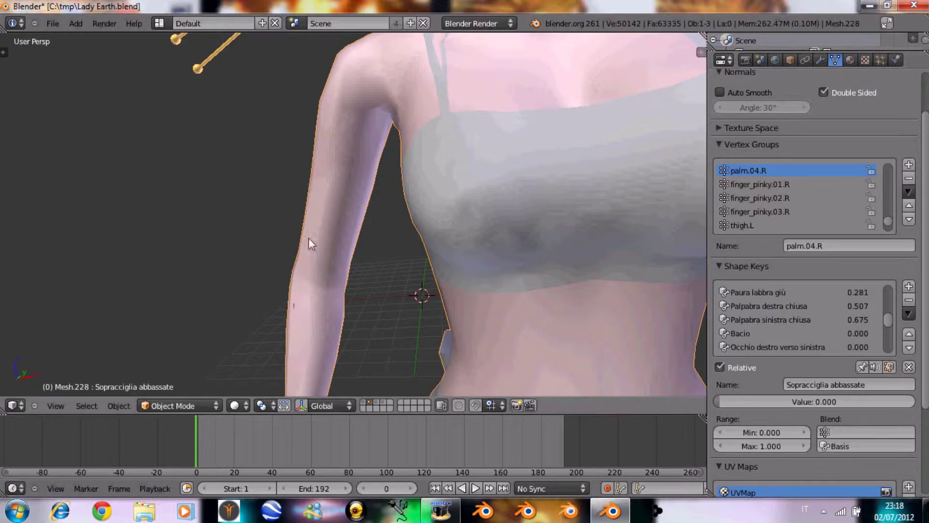
pyautogui.press('z')
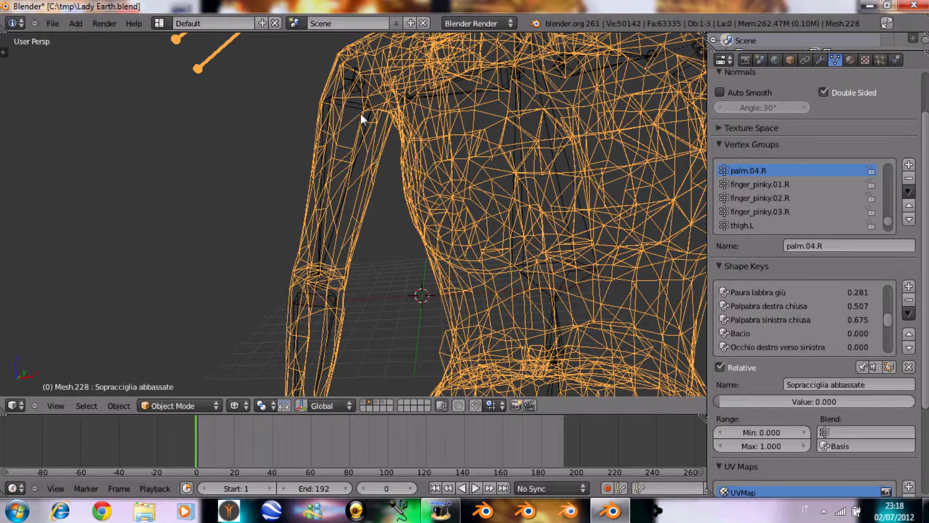
pyautogui.rightClick(361, 114)
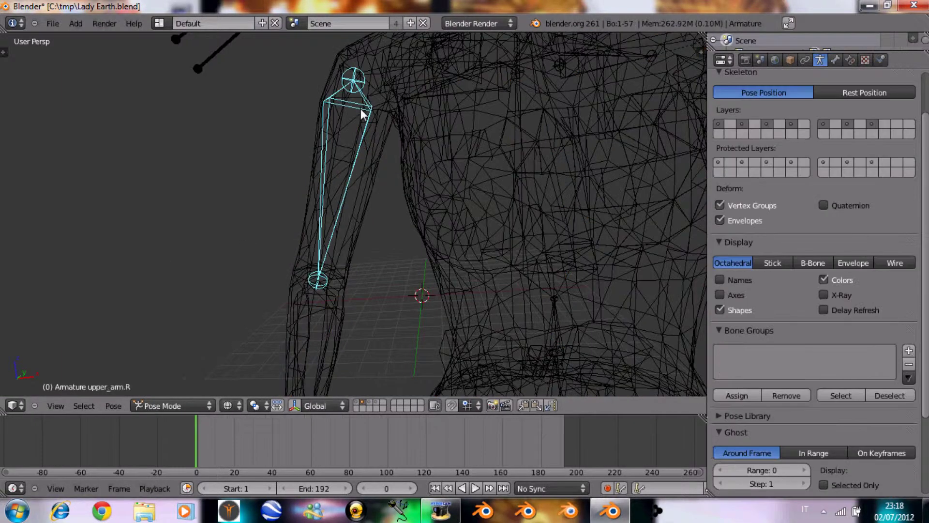
pyautogui.click(836, 60)
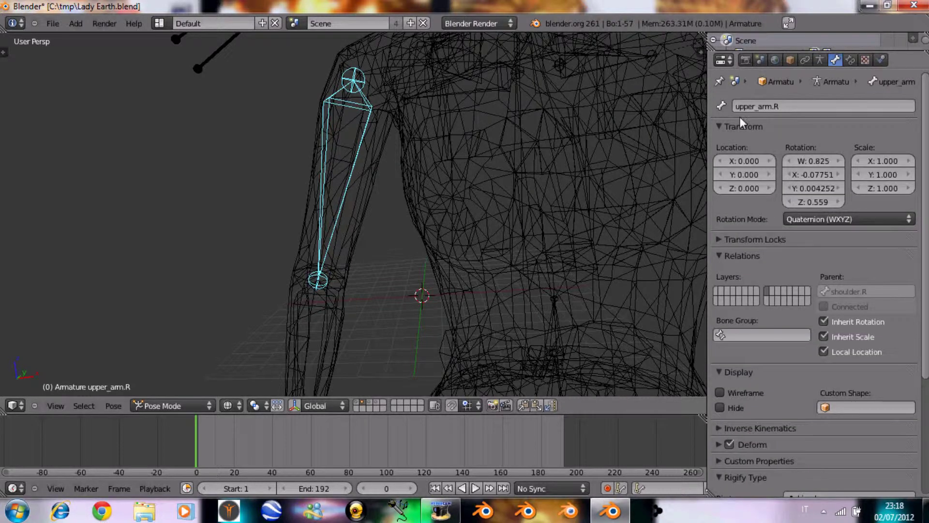
# Step: Return to the camera view of the face in wireframe display
pyautogui.press('z')
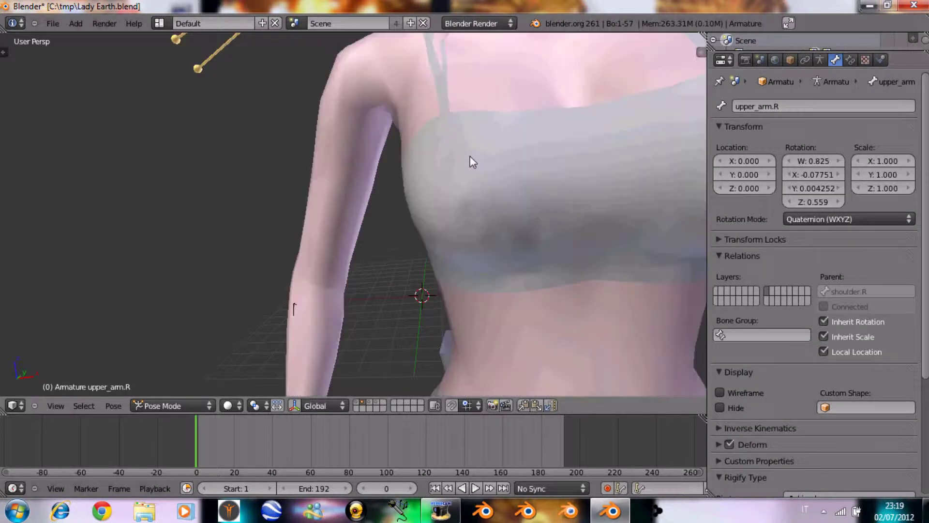
pyautogui.scroll(-5, 467, 155)
pyautogui.press('KP_0')
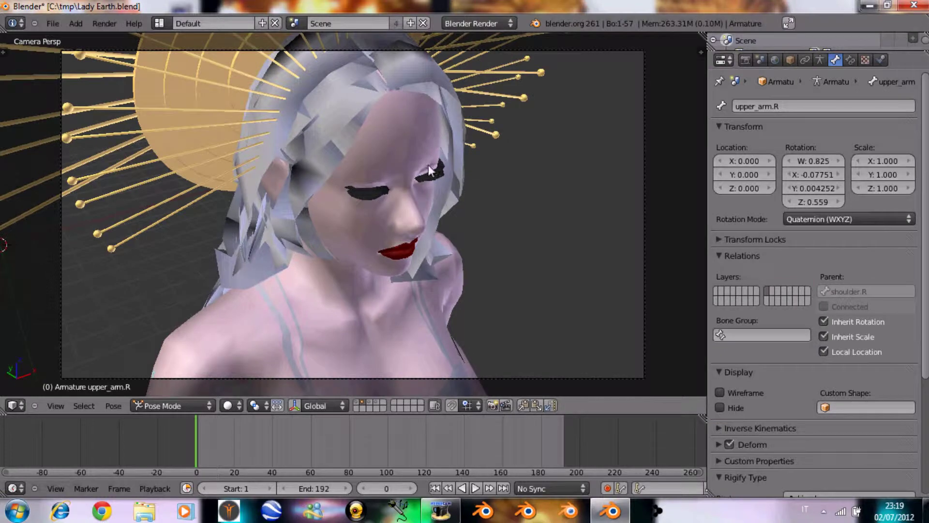
pyautogui.press('z')
# Step: Select the neck bone and insert a LocRot keyframe on it at frame 0
pyautogui.rightClick(319, 242)
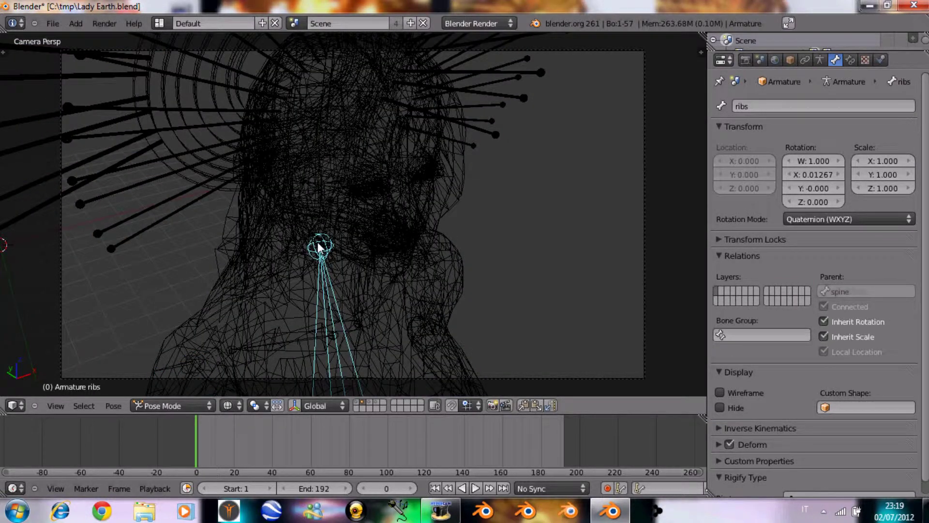
pyautogui.rightClick(334, 218)
pyautogui.press('z')
pyautogui.press('z')
pyautogui.press('z')
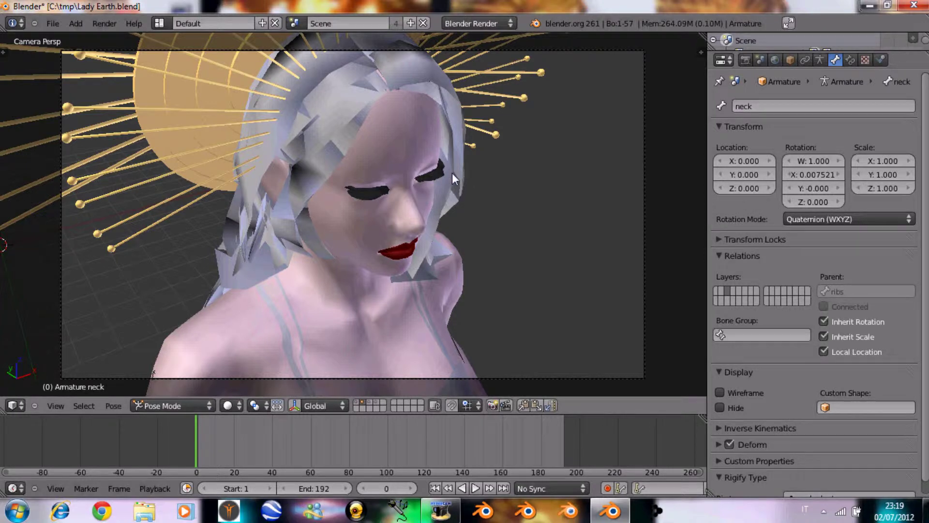
pyautogui.press('i')
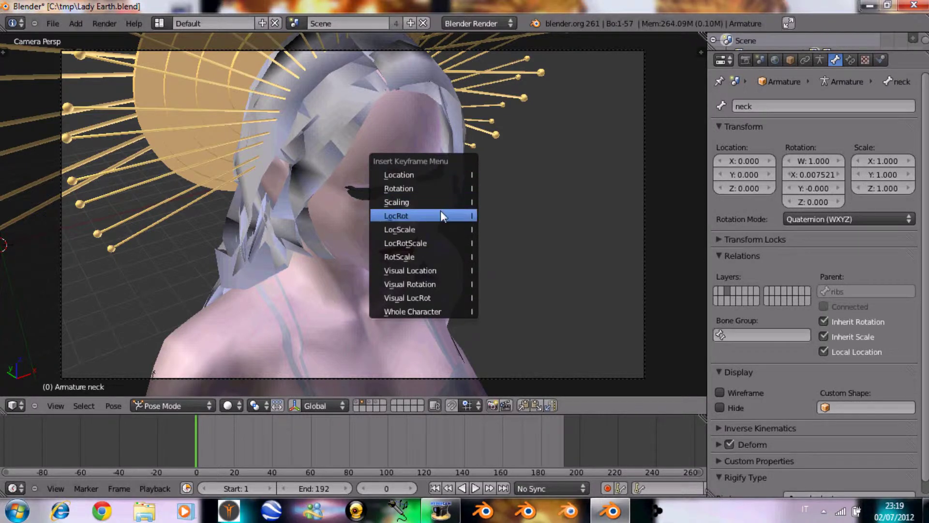
pyautogui.click(440, 216)
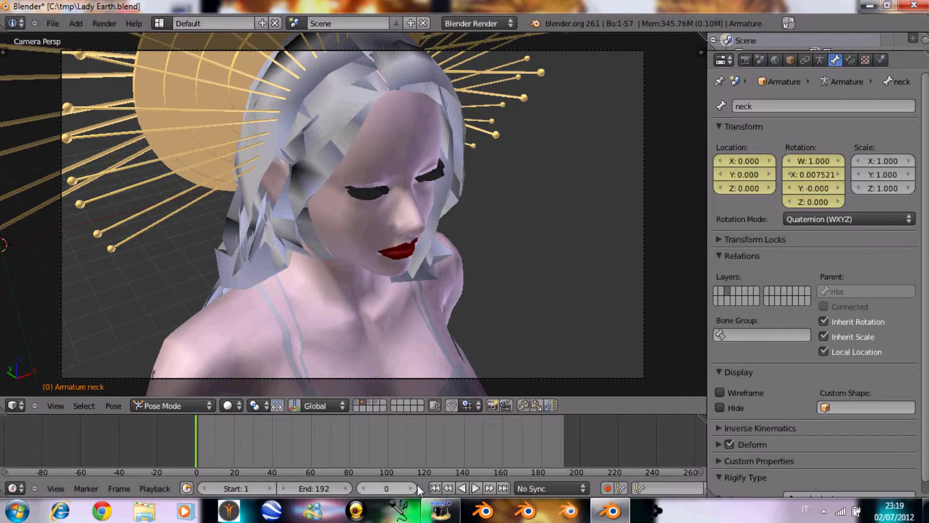